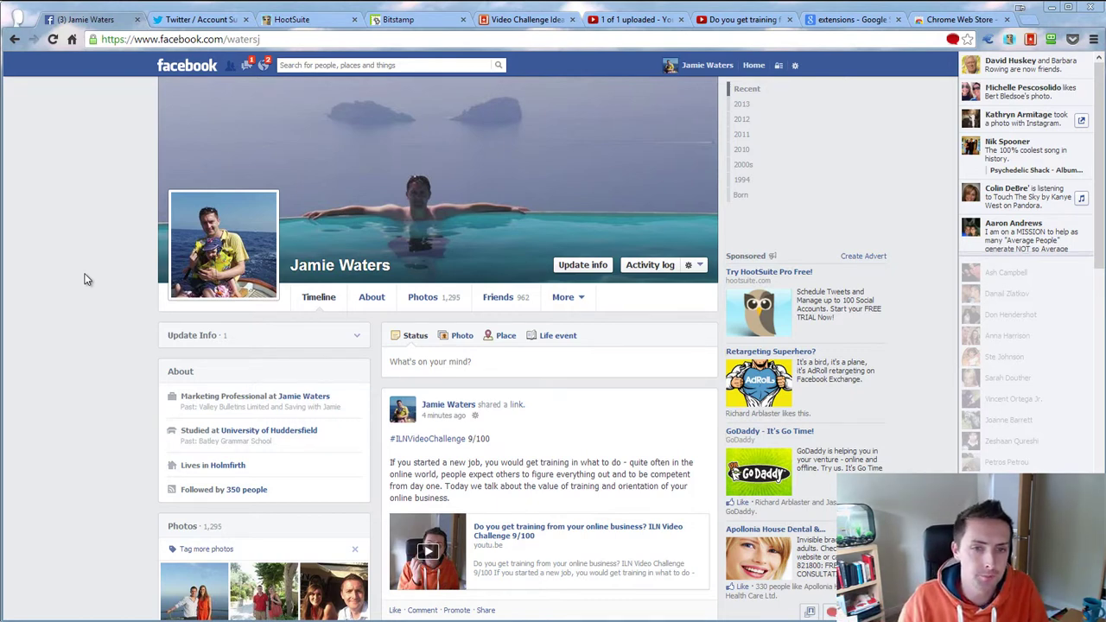
# - Scroll through the Facebook timeline, resting on thumbnails to bring up Photo Zoom previews
pyautogui.scroll(-3, 85, 278)
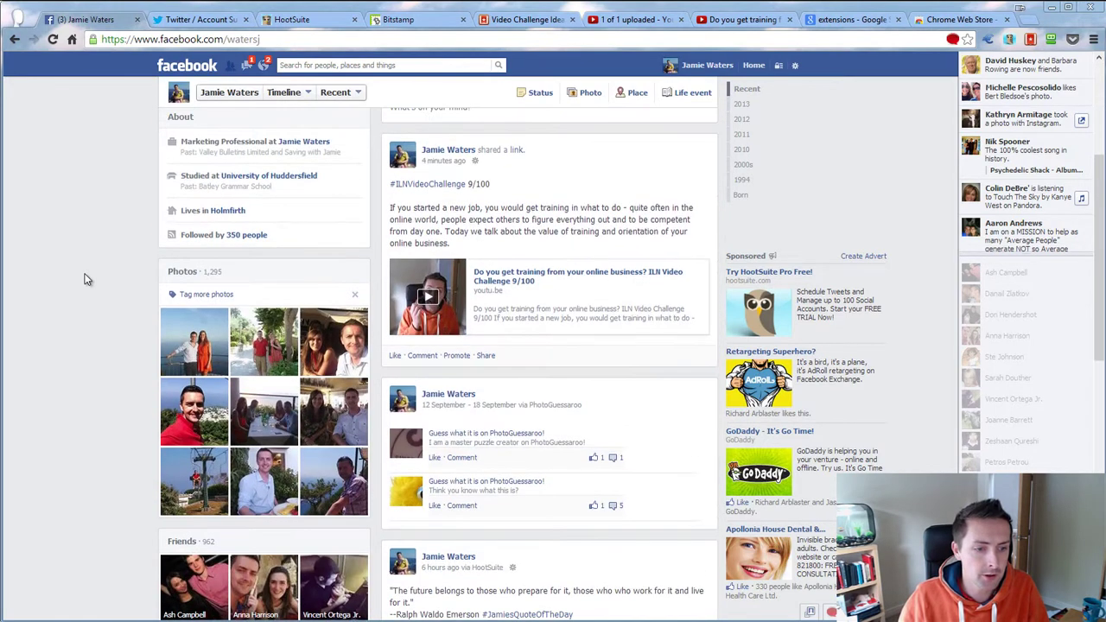
pyautogui.scroll(-4, 75, 274)
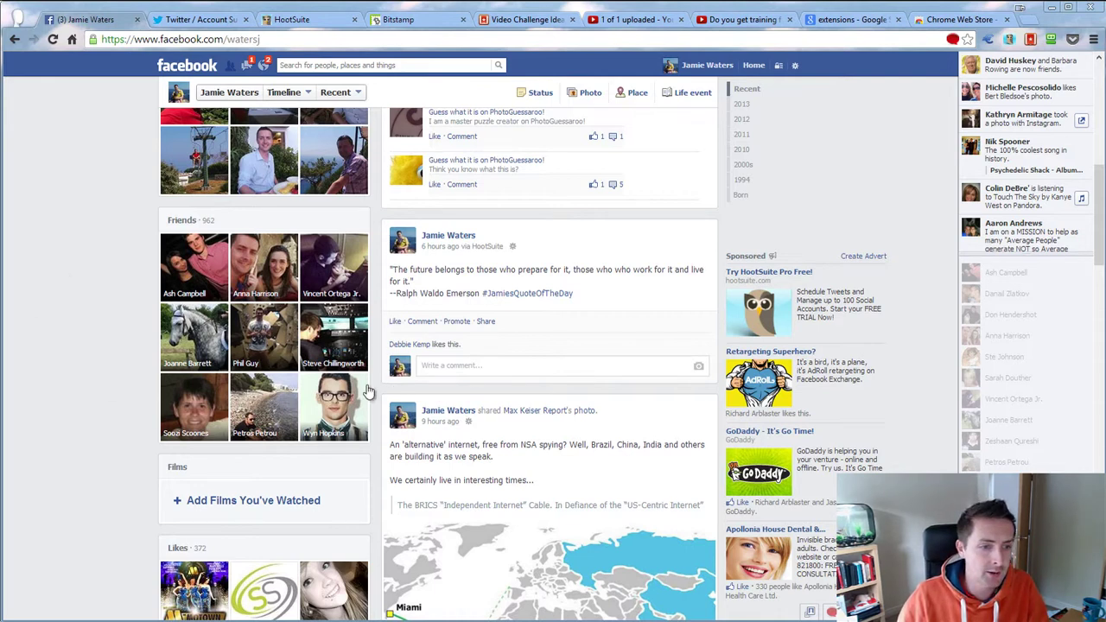
pyautogui.moveTo(335, 390)
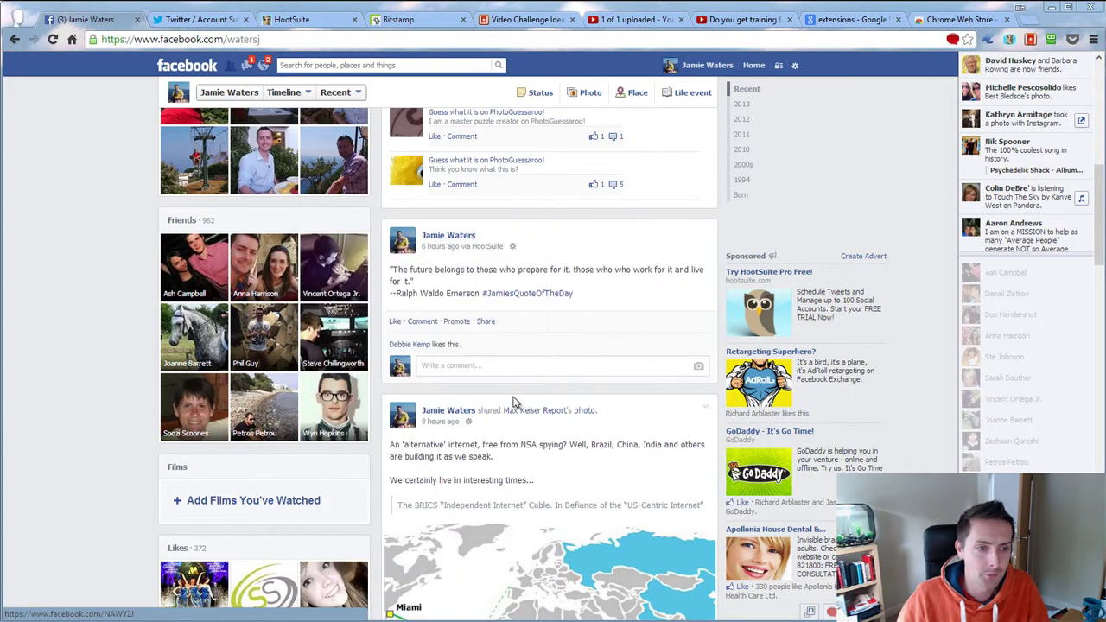
pyautogui.scroll(-4, 514, 400)
pyautogui.scroll(-4, 514, 400)
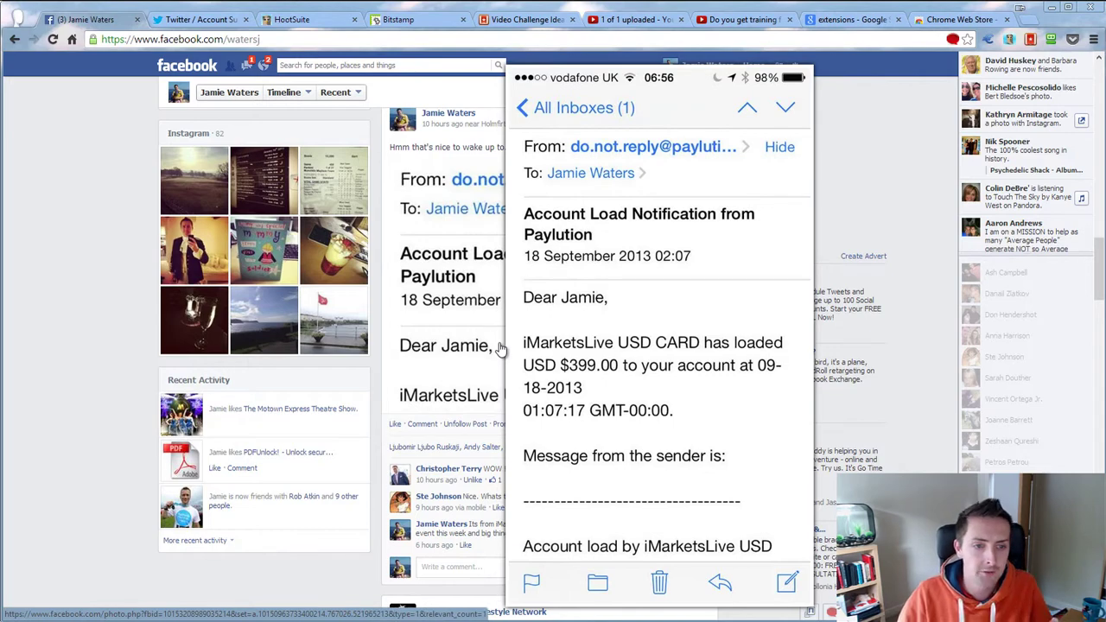
pyautogui.scroll(-6, 561, 328)
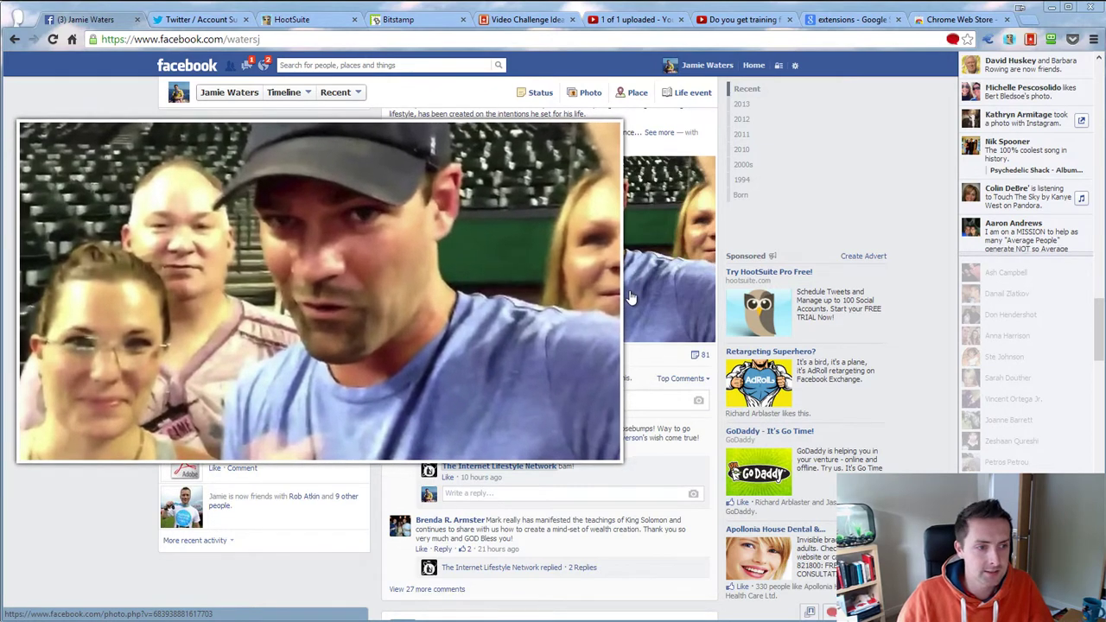
pyautogui.scroll(1, 596, 380)
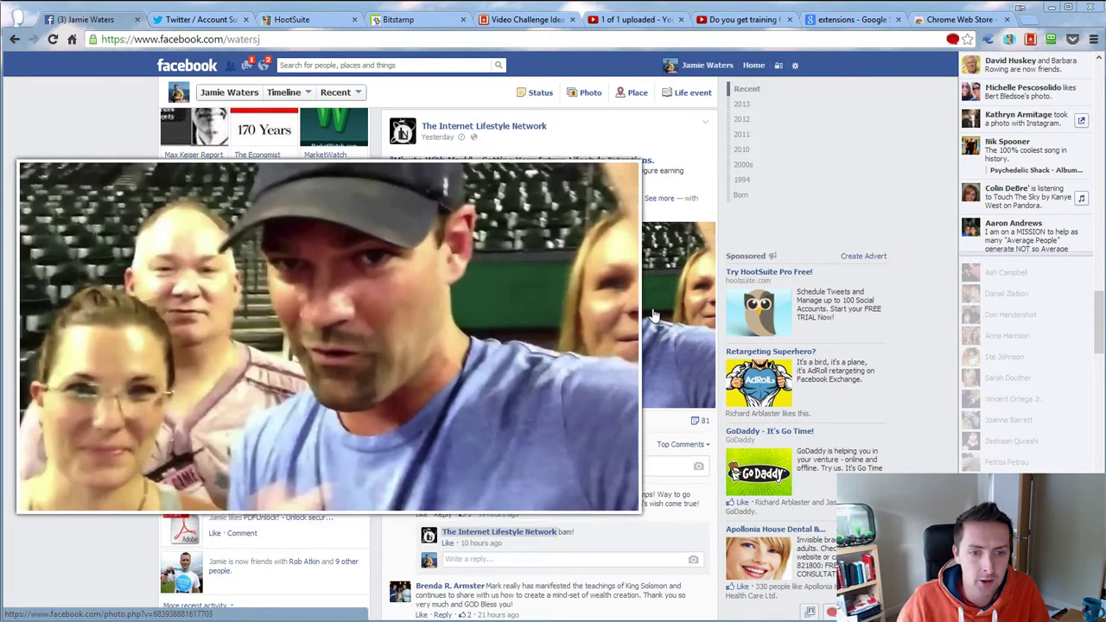
pyautogui.scroll(-10, 639, 406)
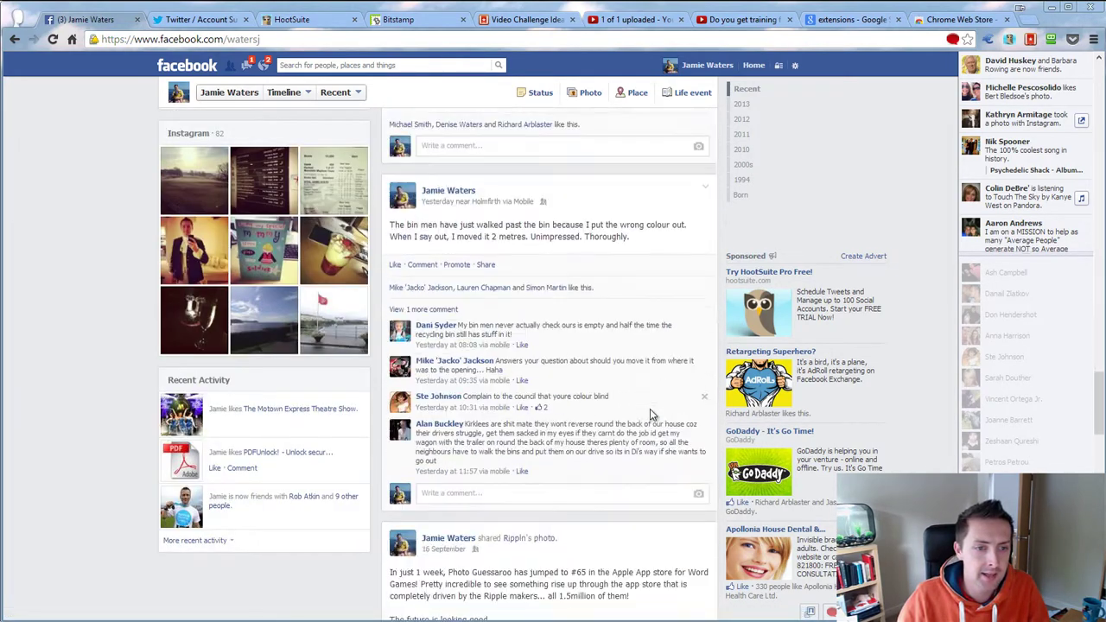
pyautogui.scroll(-3, 650, 418)
pyautogui.moveTo(442, 346)
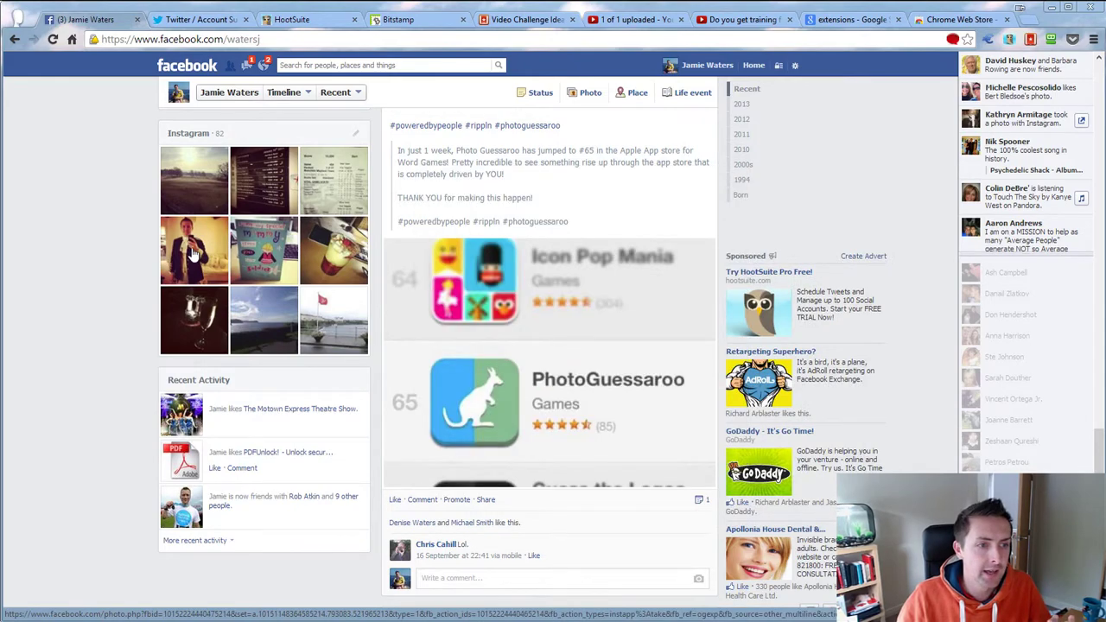
pyautogui.scroll(8, 323, 399)
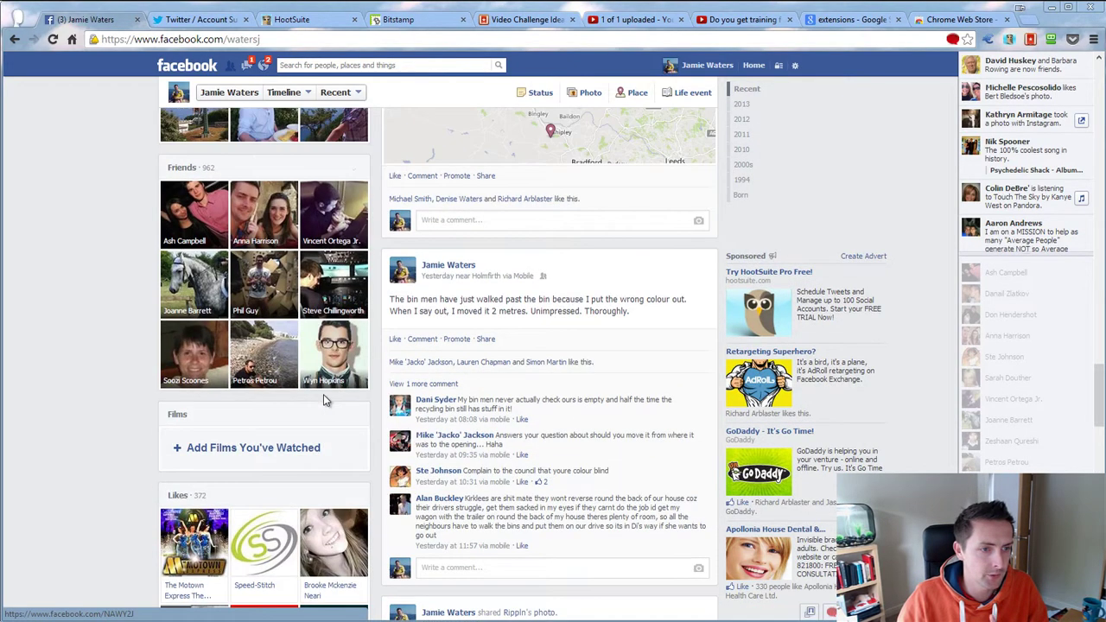
pyautogui.scroll(5, 323, 399)
pyautogui.moveTo(188, 363)
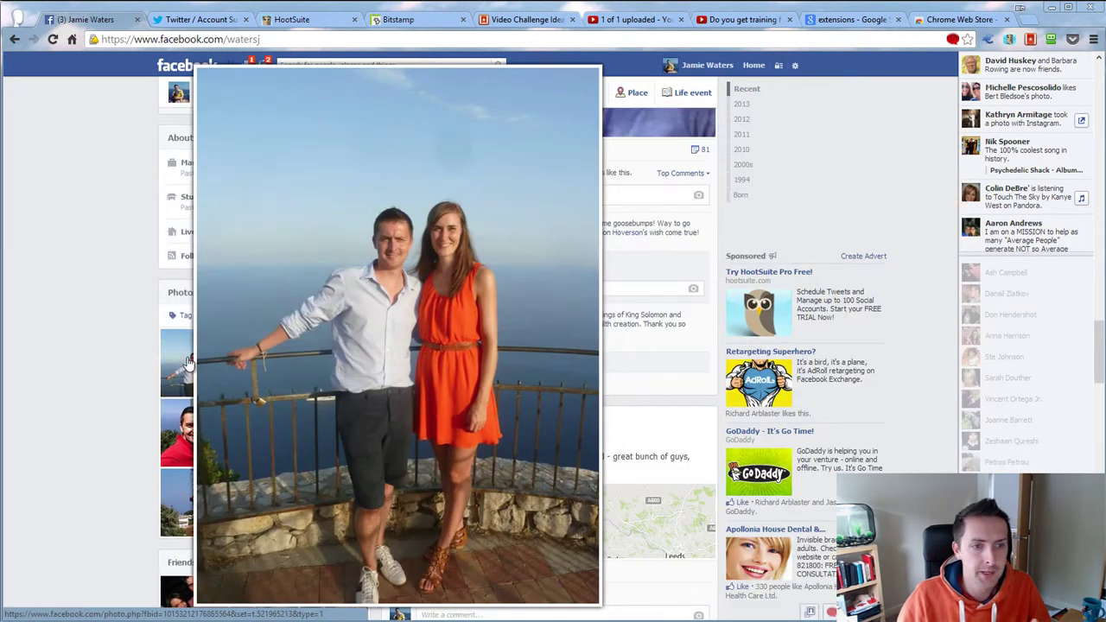
pyautogui.scroll(5, 675, 363)
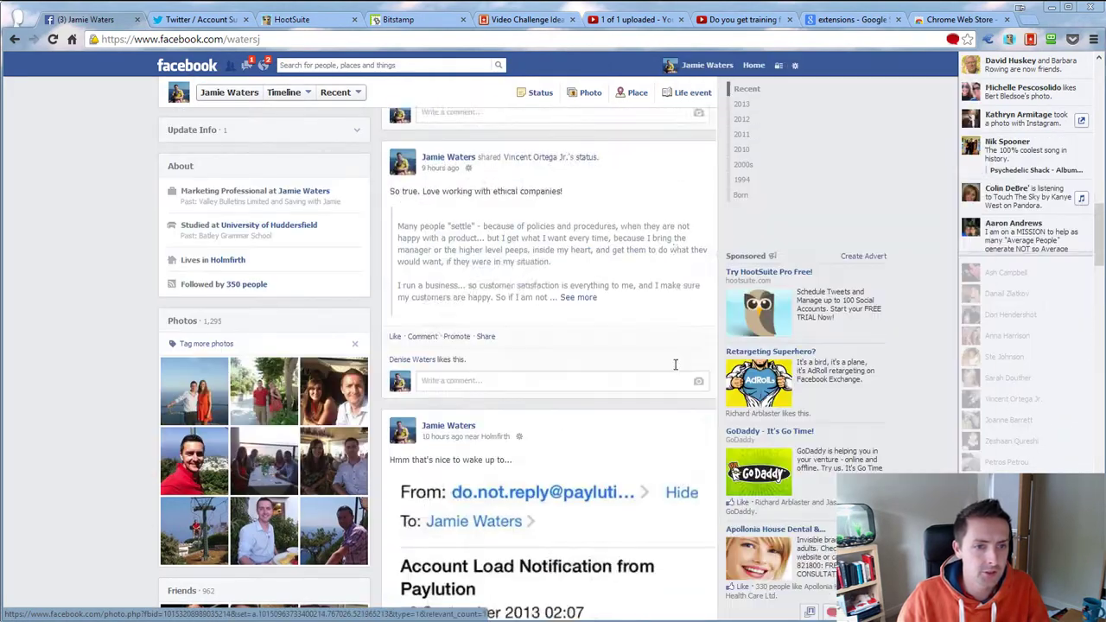
pyautogui.scroll(10, 675, 362)
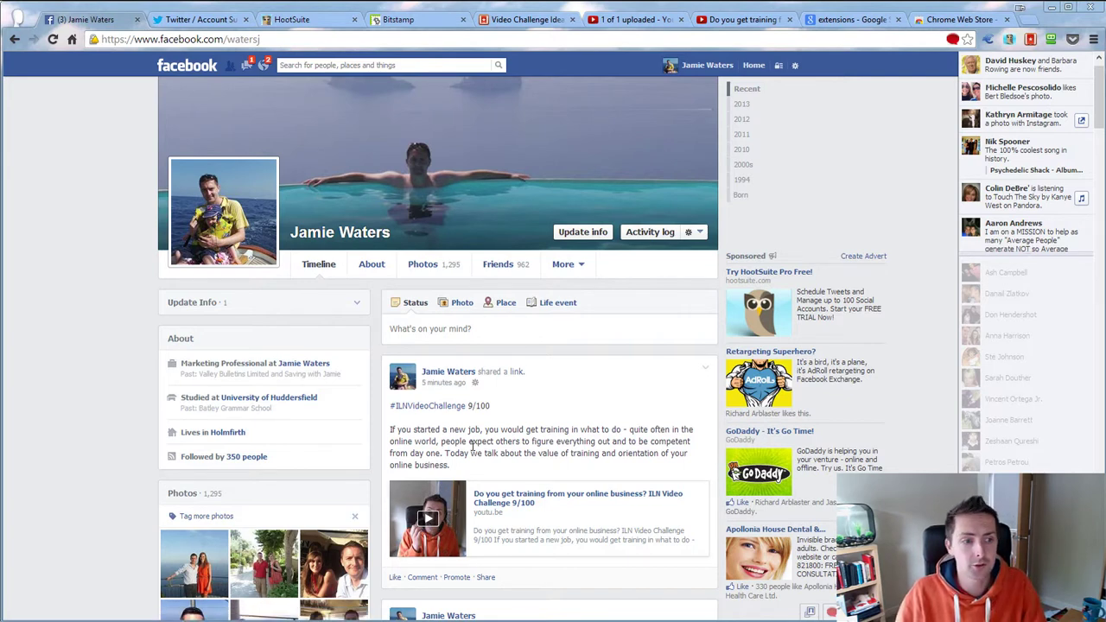
# - Enlarge the profile picture for a closer look, then browse further down the timeline
pyautogui.click(221, 188)
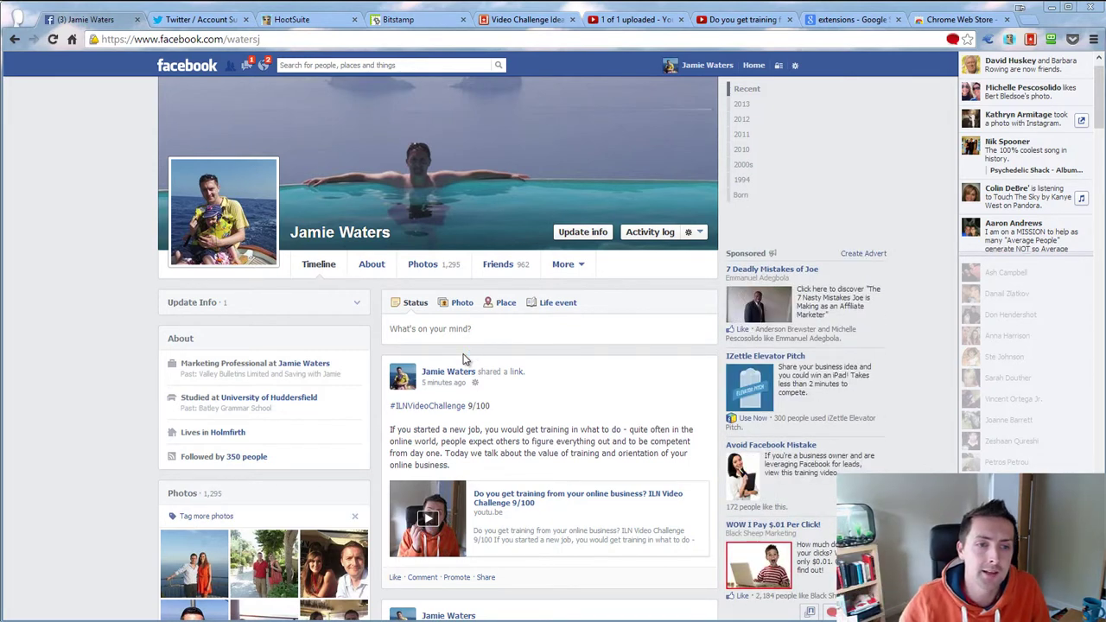
pyautogui.scroll(-3, 568, 395)
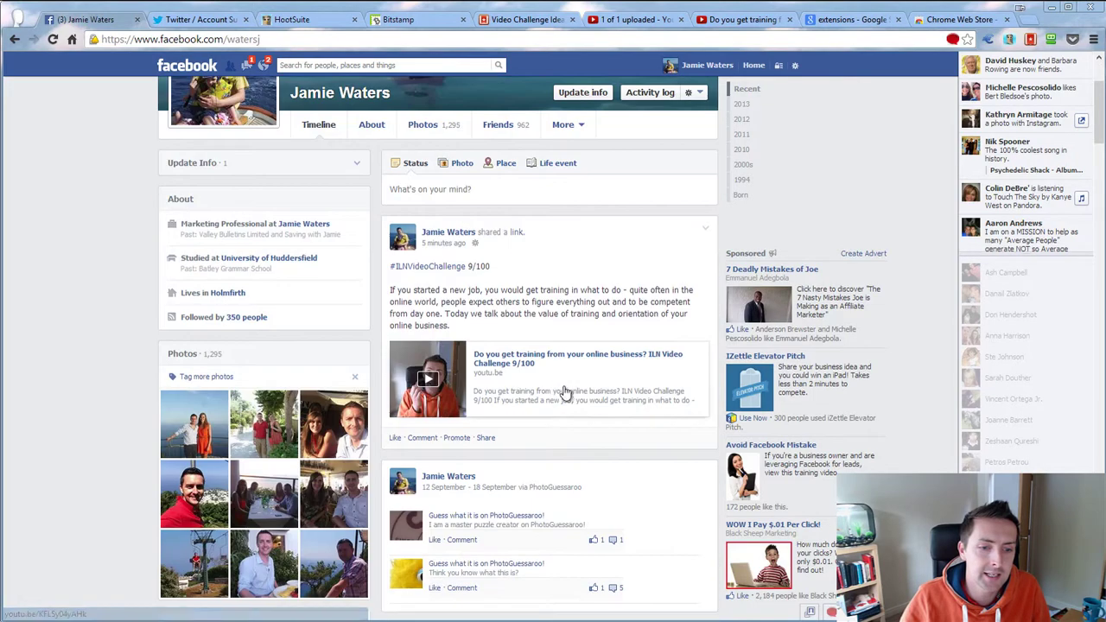
pyautogui.scroll(-5, 567, 395)
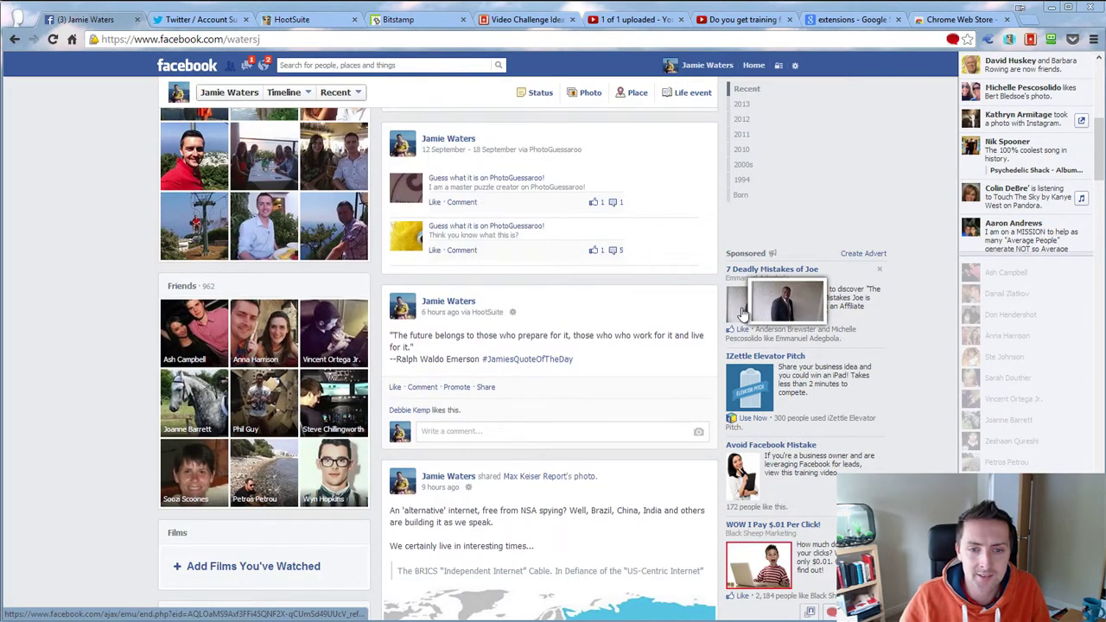
pyautogui.moveTo(764, 560)
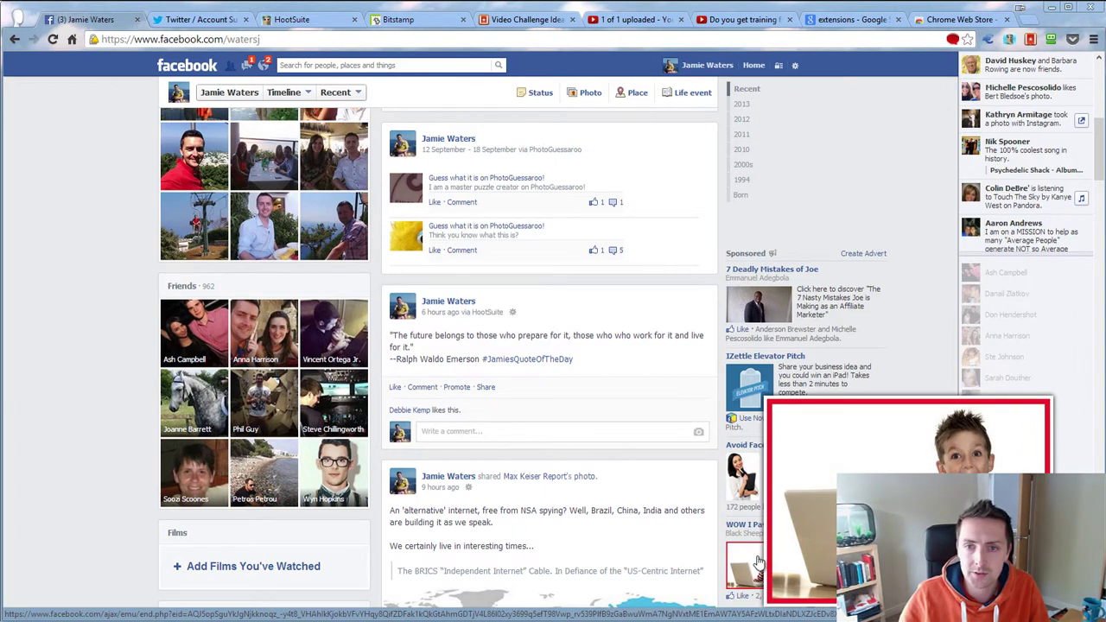
pyautogui.scroll(5, 545, 307)
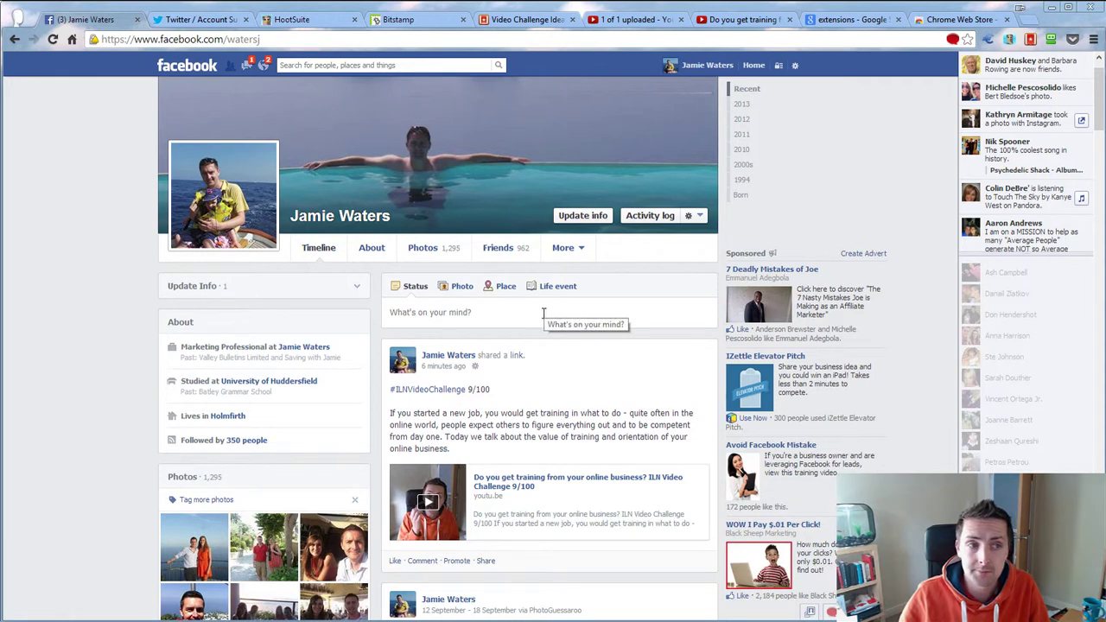
# - From the Chrome Web Store tab, open a new tab and Google 'chrome e' for chrome extensions
pyautogui.click(946, 24)
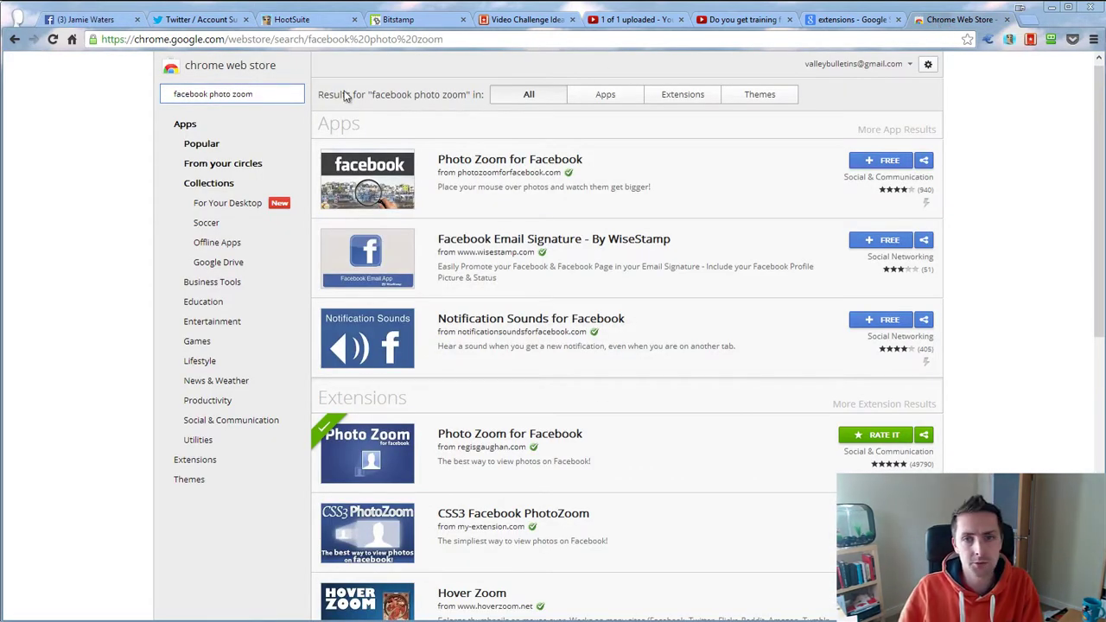
pyautogui.click(1033, 28)
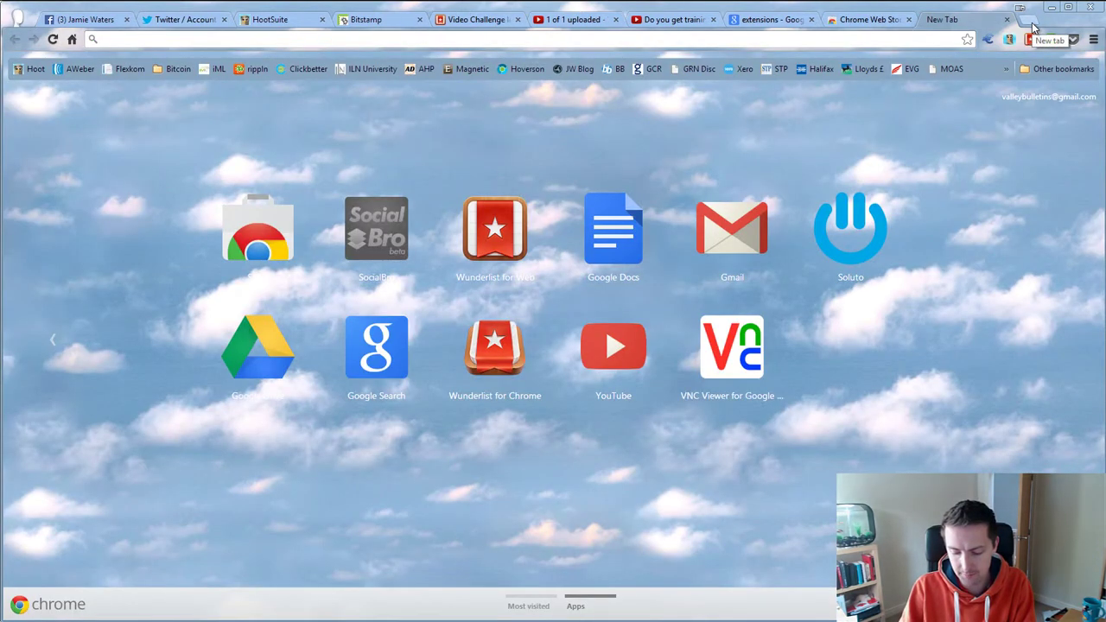
pyautogui.write('chrome extensions')
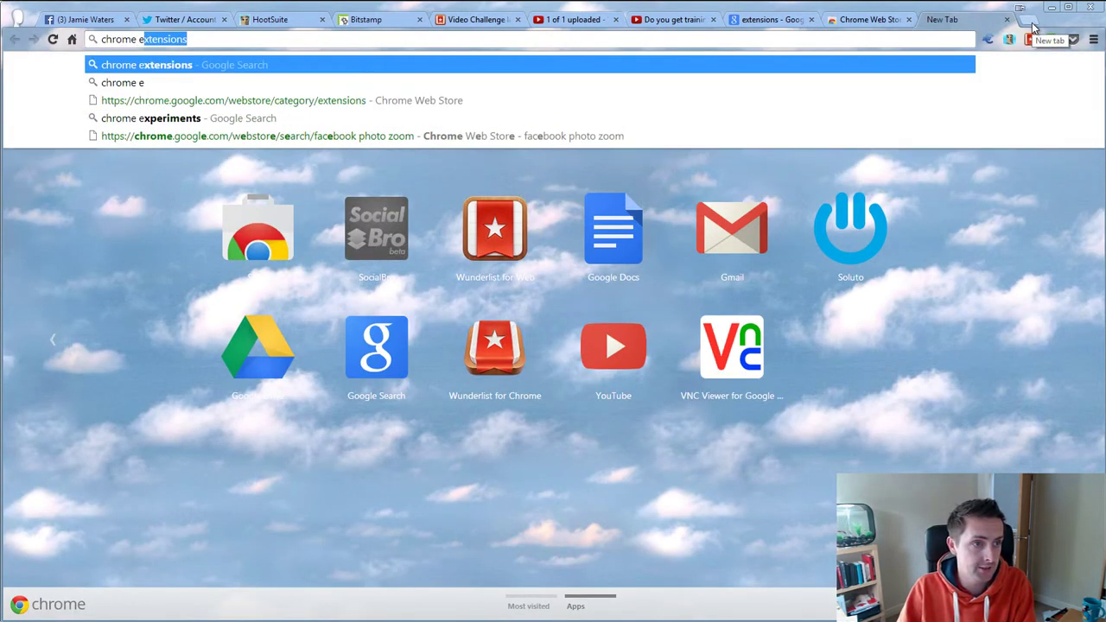
pyautogui.press('Return')
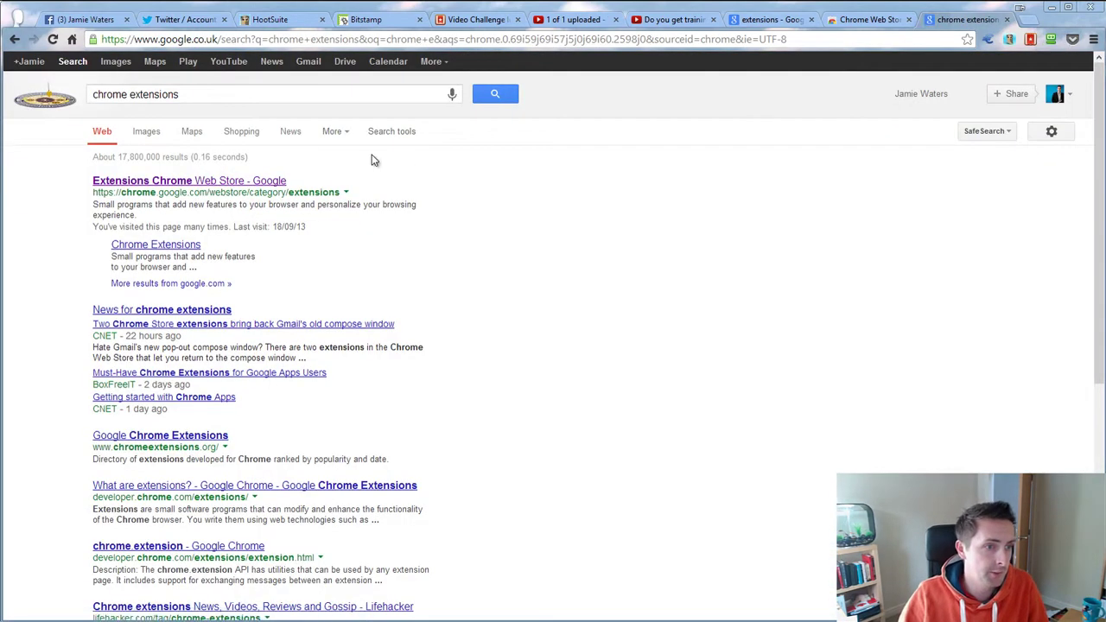
# - Open the Chrome Web Store extensions page and search it for 'facebook photo zoom'
pyautogui.click(171, 181)
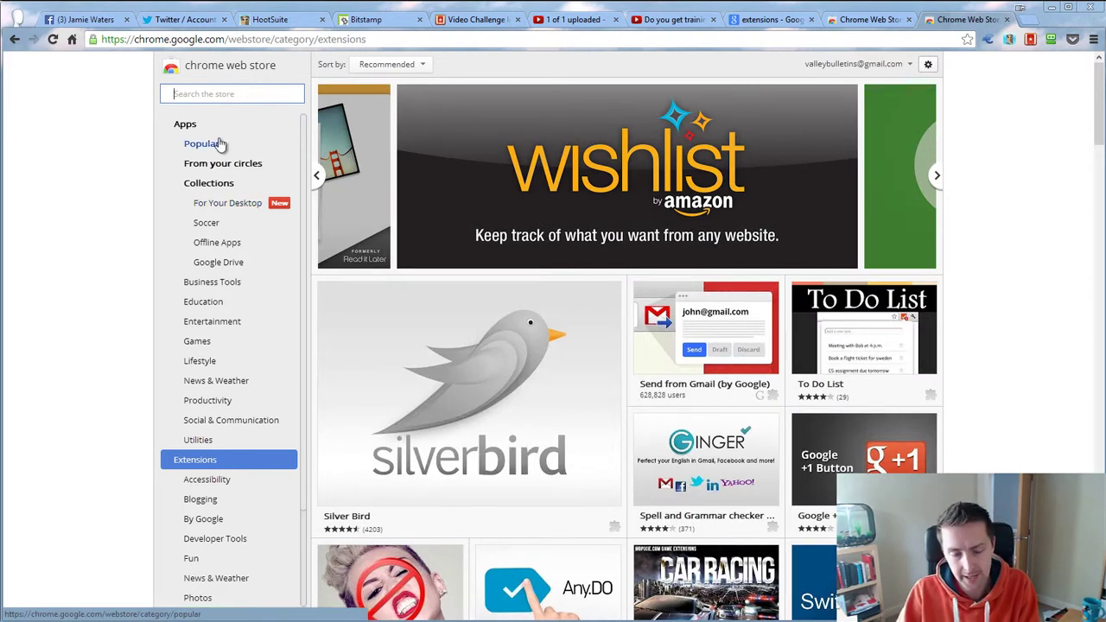
pyautogui.write('faceb')
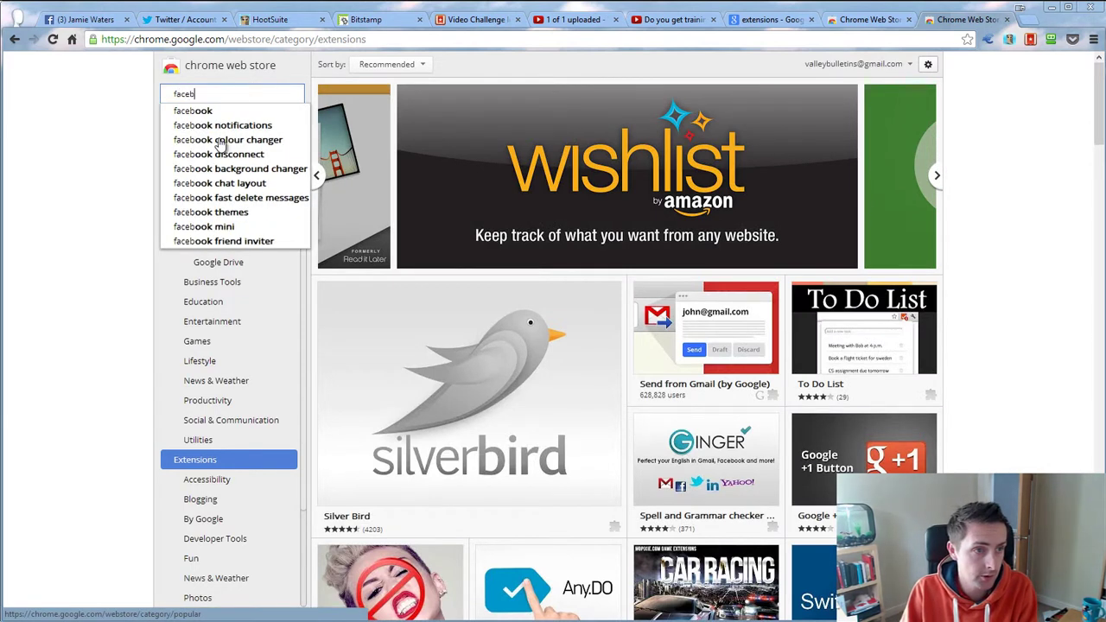
pyautogui.write('ook photo zoom')
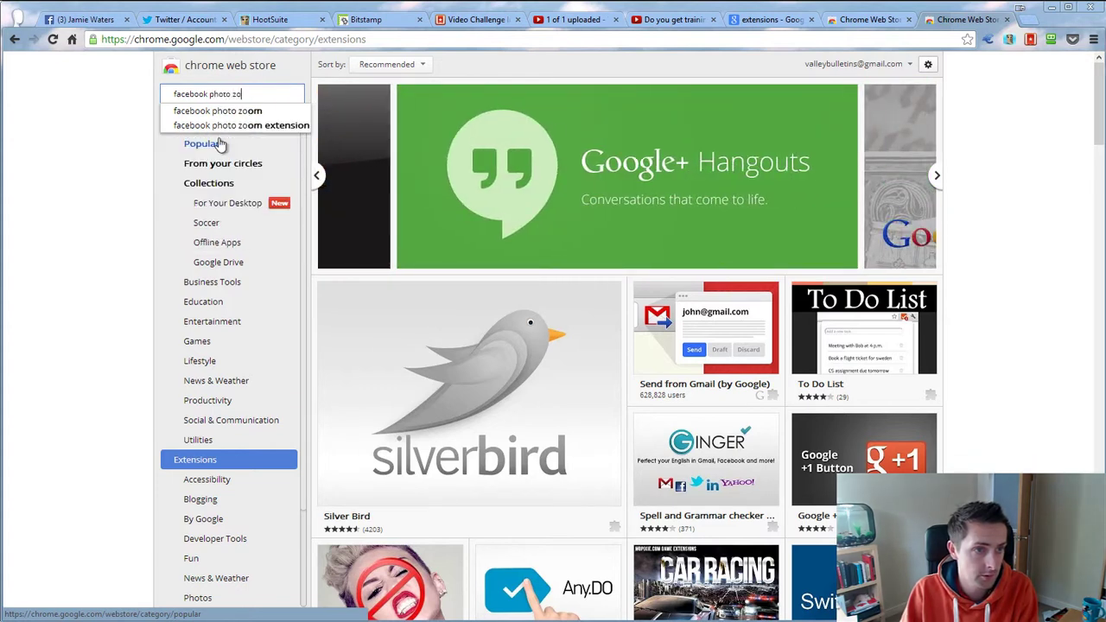
pyautogui.click(247, 112)
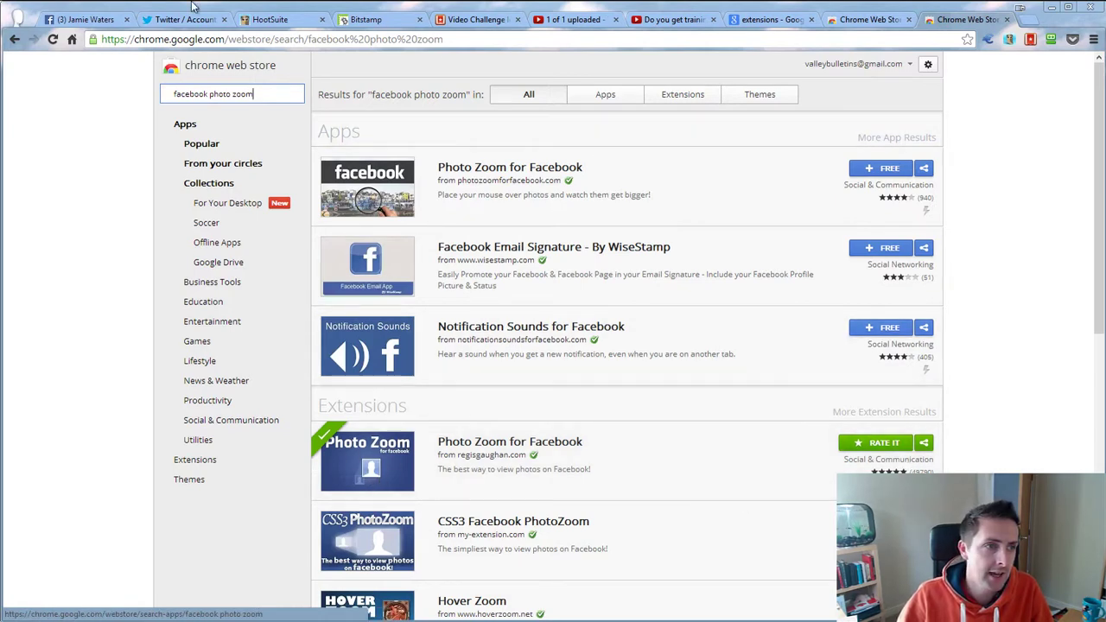
# - Return to the Facebook profile and preview friend thumbnails enlarged by Photo Zoom
pyautogui.click(87, 21)
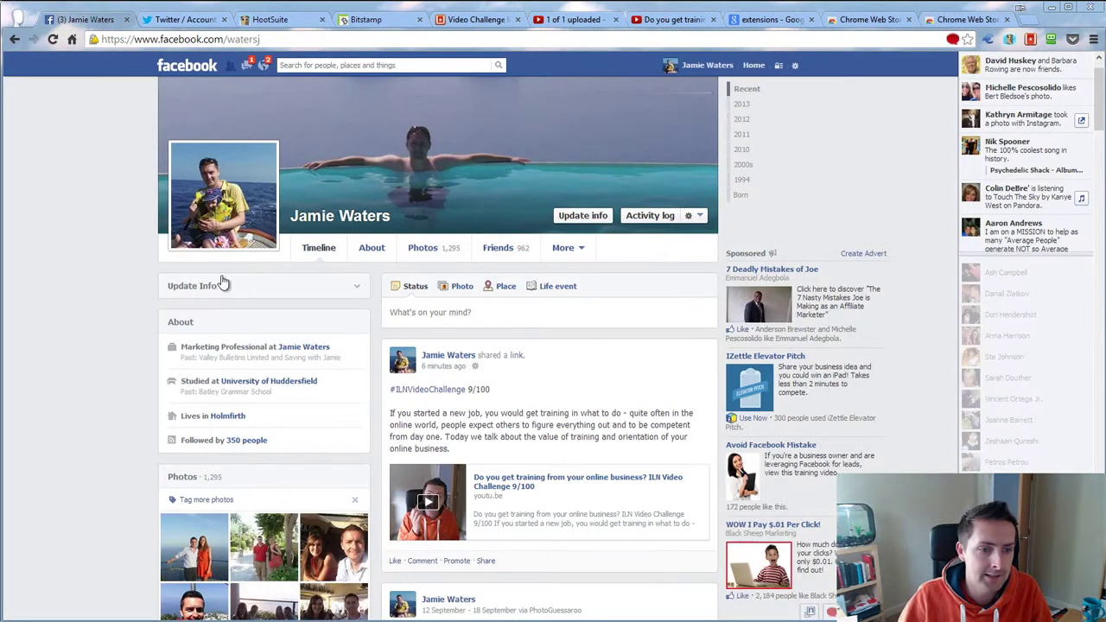
pyautogui.scroll(-4, 469, 499)
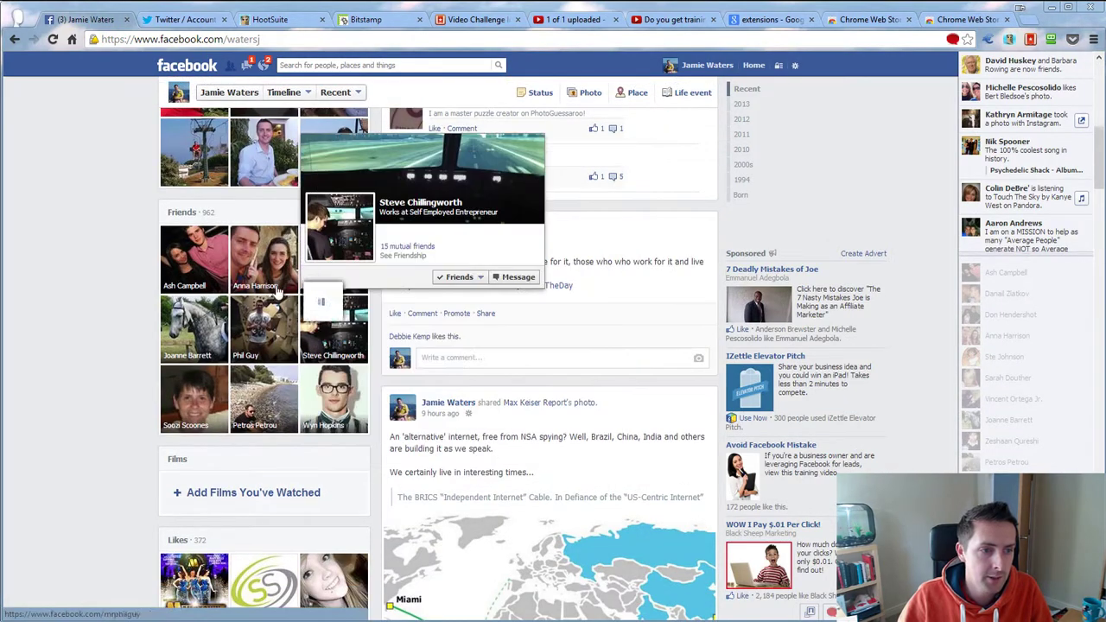
pyautogui.moveTo(248, 330)
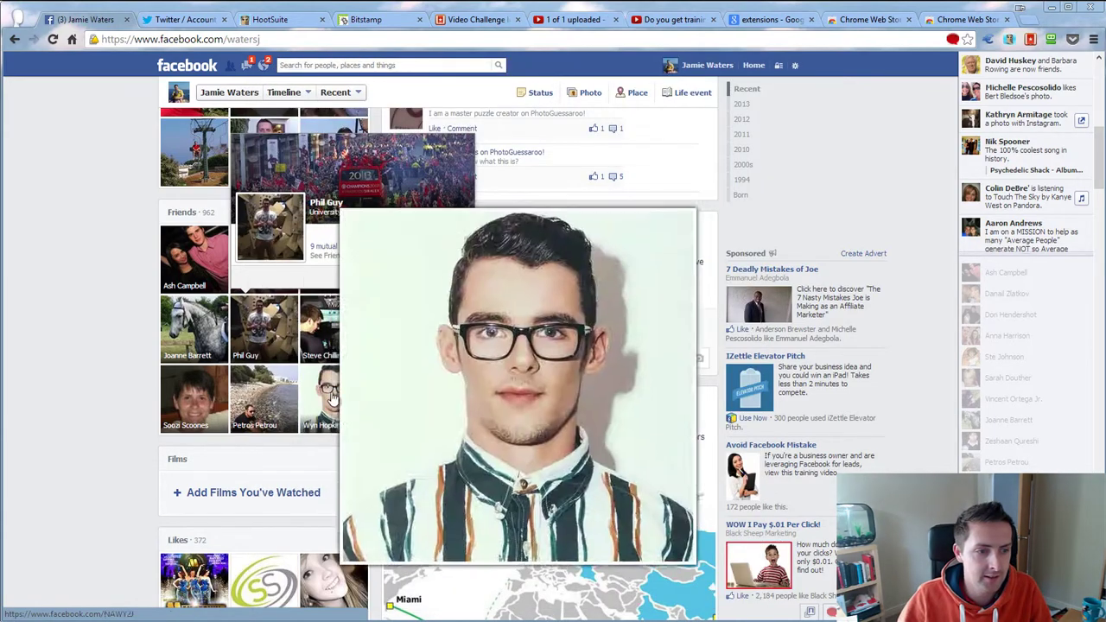
pyautogui.moveTo(271, 395)
# - Scroll the timeline back to older September posts, down to the one about a new plec
pyautogui.scroll(-7, 423, 406)
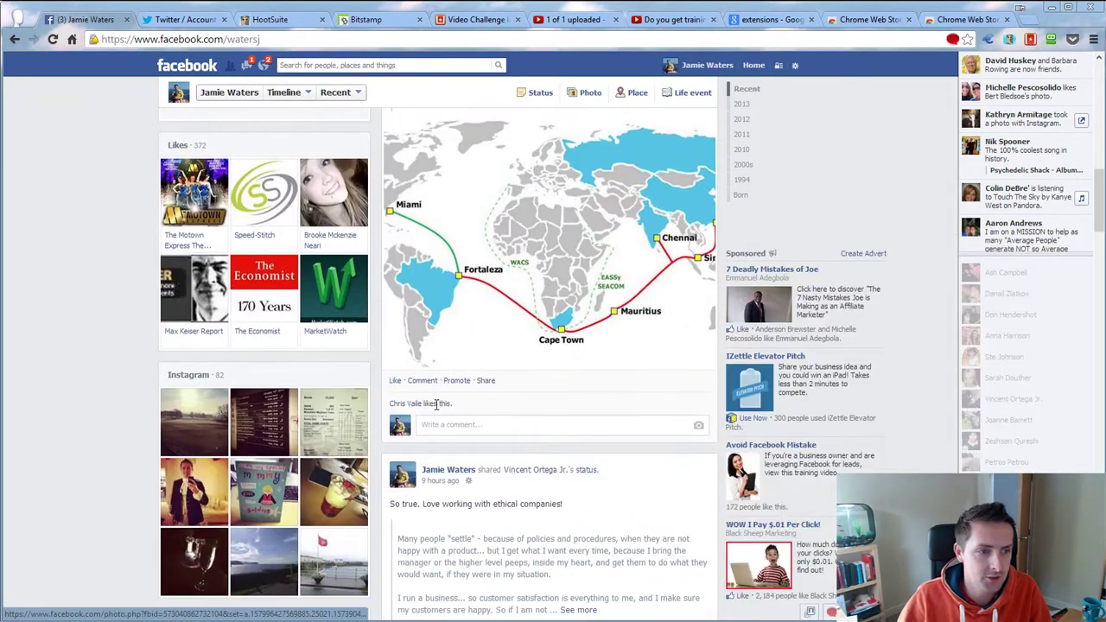
pyautogui.scroll(2, 421, 408)
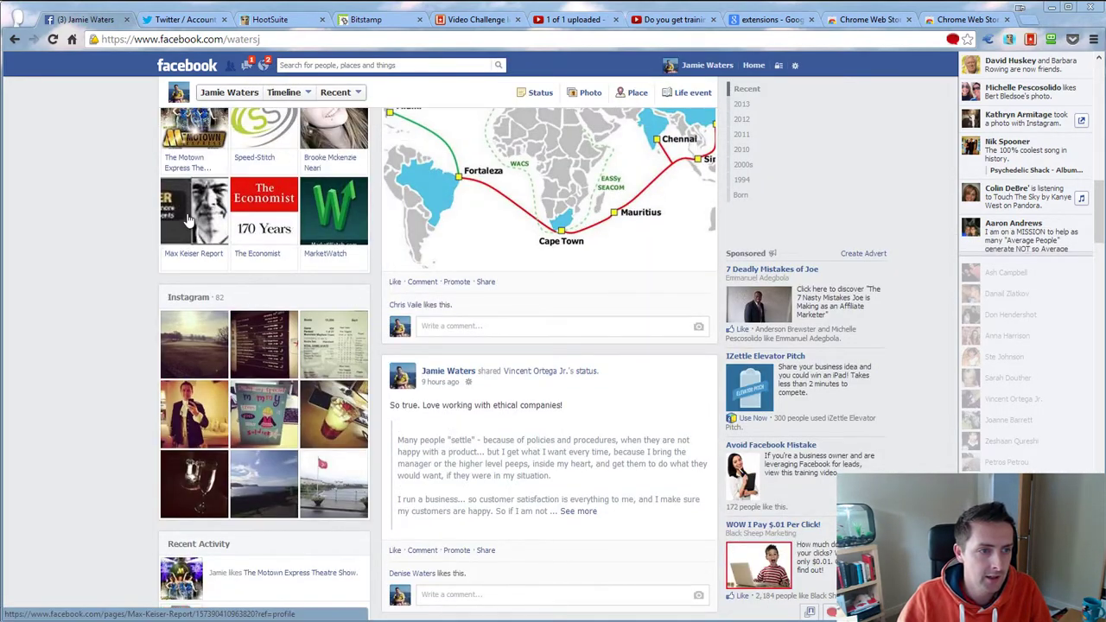
pyautogui.scroll(3, 193, 223)
pyautogui.scroll(-1, 204, 276)
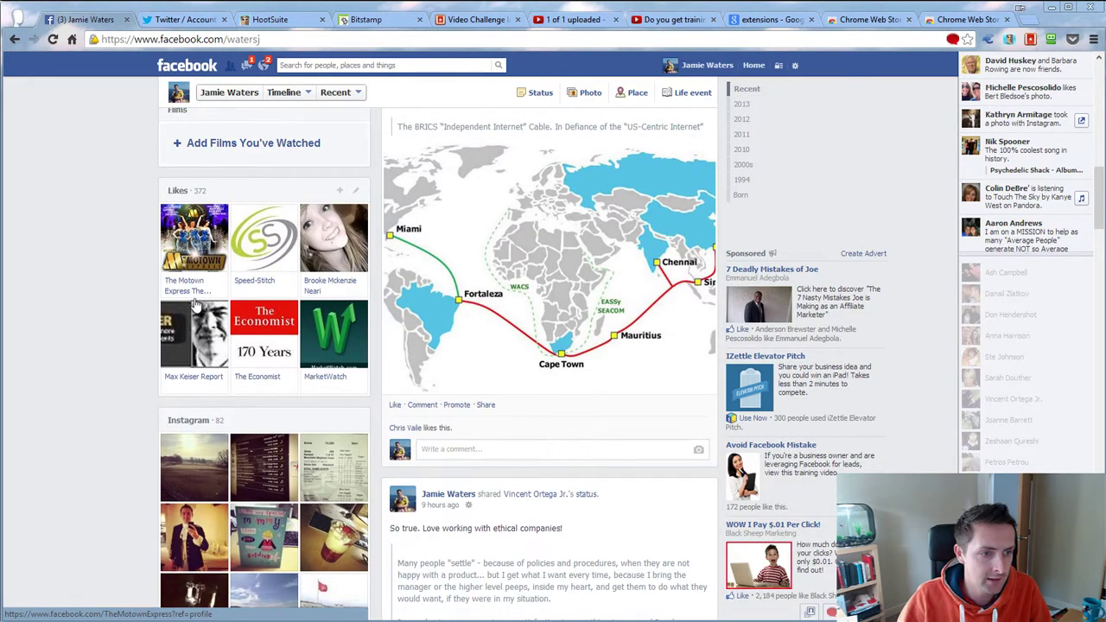
pyautogui.scroll(-3, 194, 382)
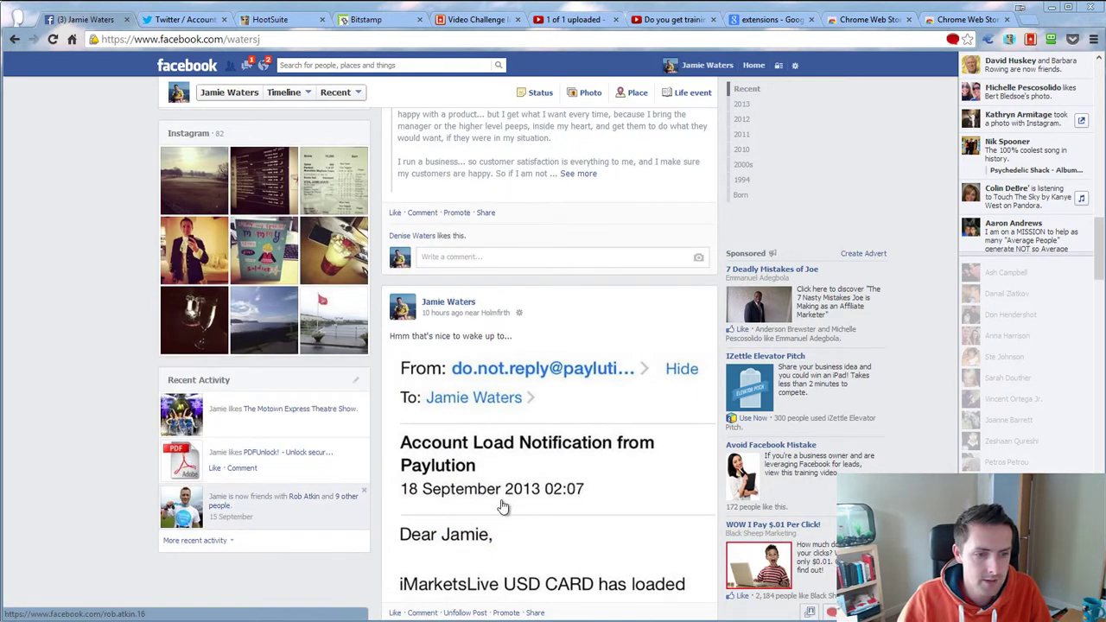
pyautogui.scroll(-10, 563, 481)
pyautogui.scroll(12, 554, 510)
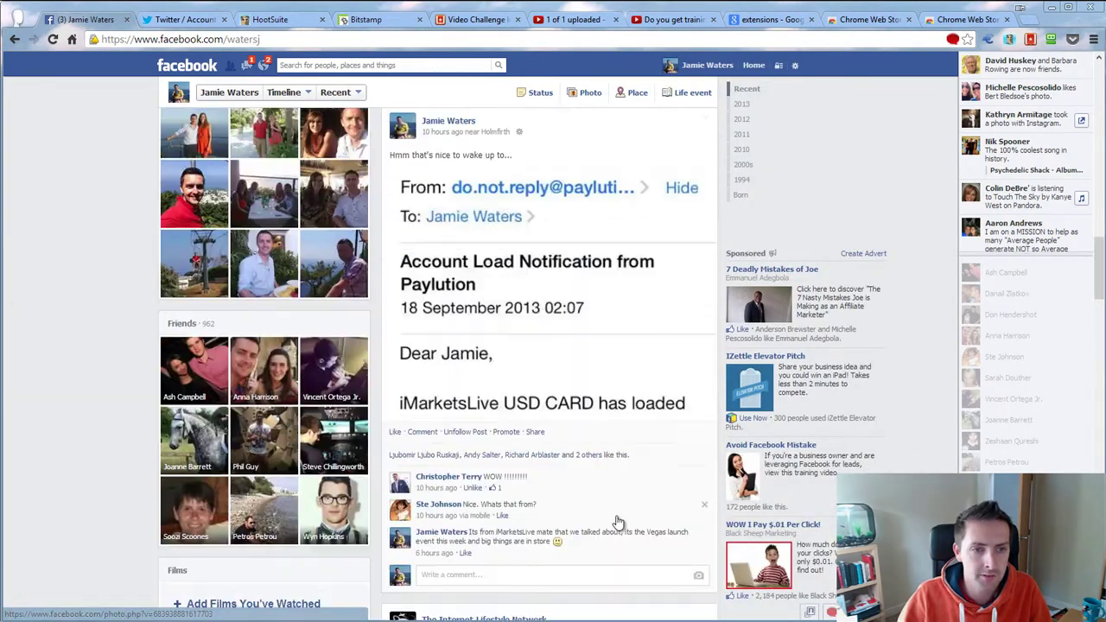
pyautogui.scroll(3, 617, 521)
pyautogui.scroll(-10, 617, 519)
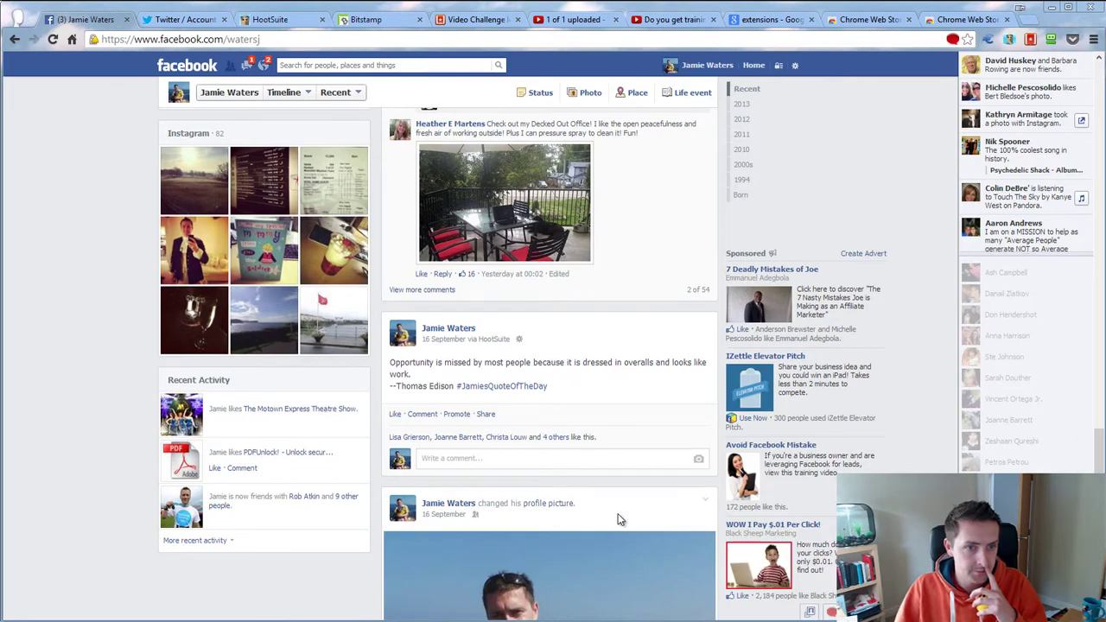
pyautogui.scroll(3, 617, 519)
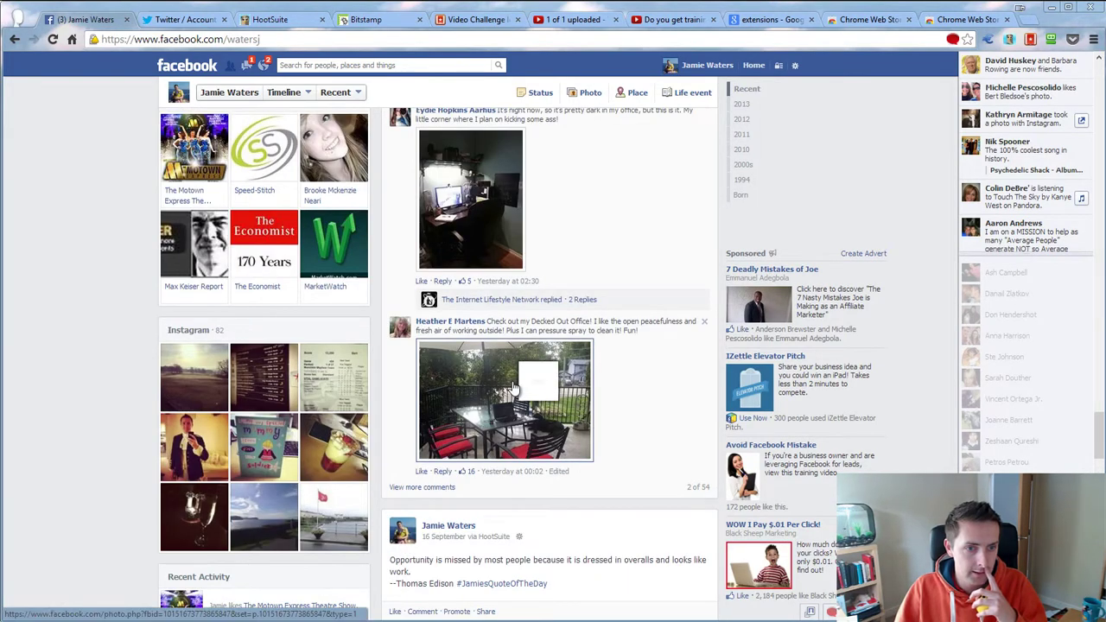
pyautogui.scroll(-20, 512, 391)
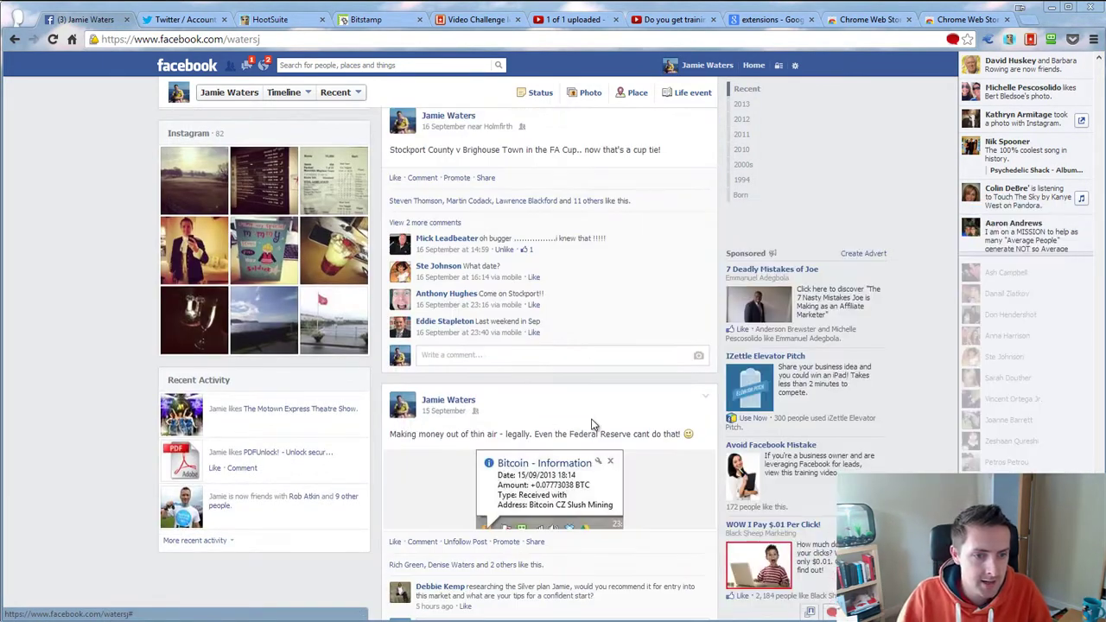
pyautogui.scroll(-5, 593, 423)
pyautogui.scroll(5, 518, 406)
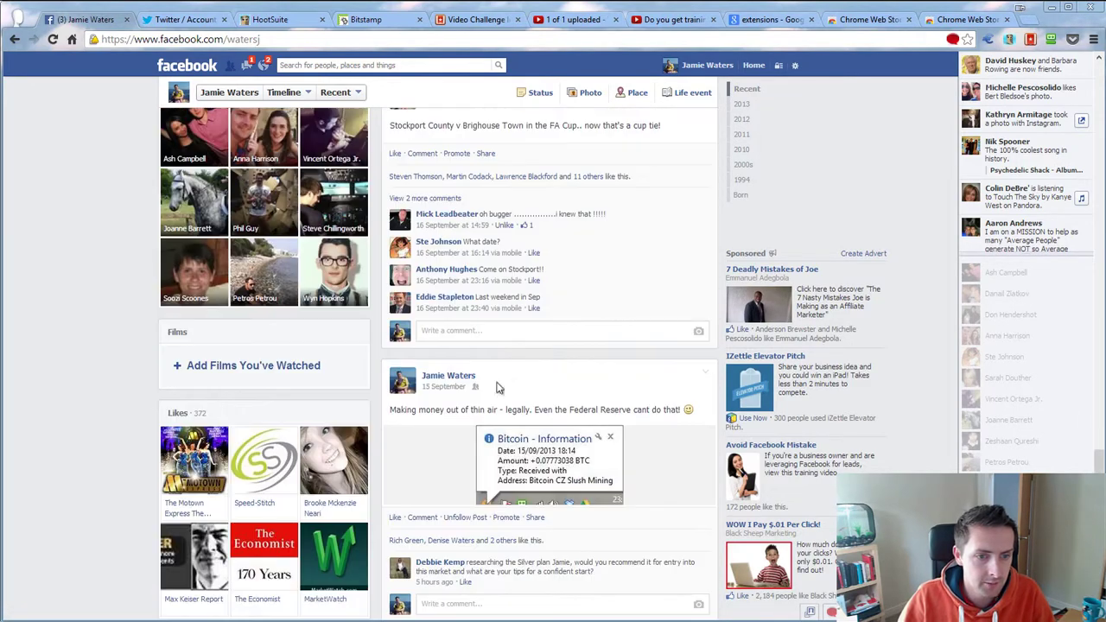
pyautogui.scroll(-15, 561, 431)
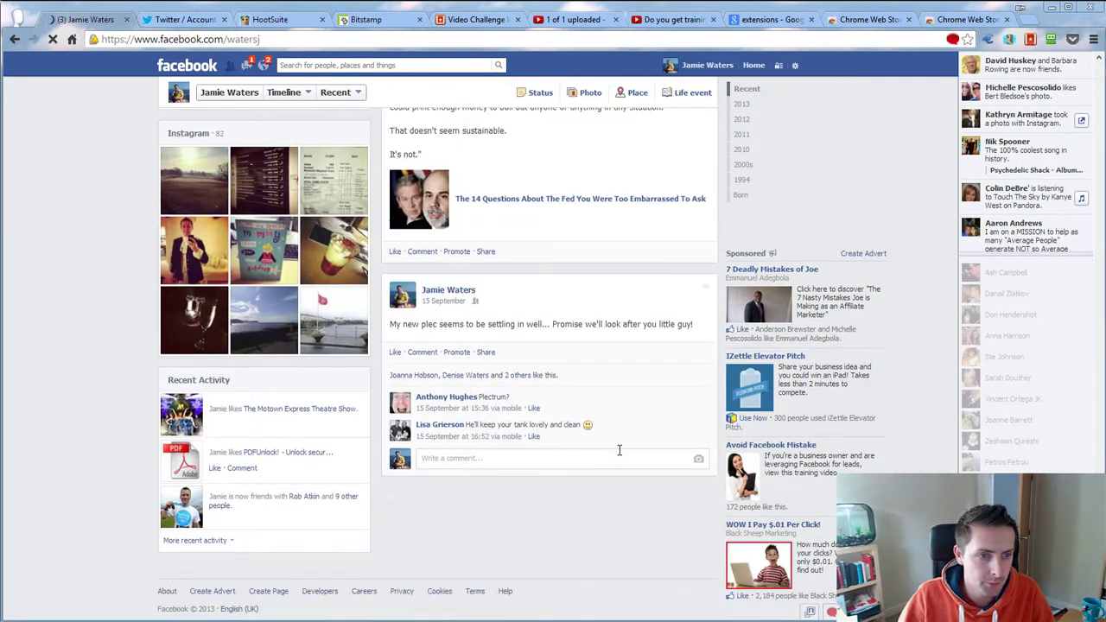
pyautogui.scroll(-5, 575, 442)
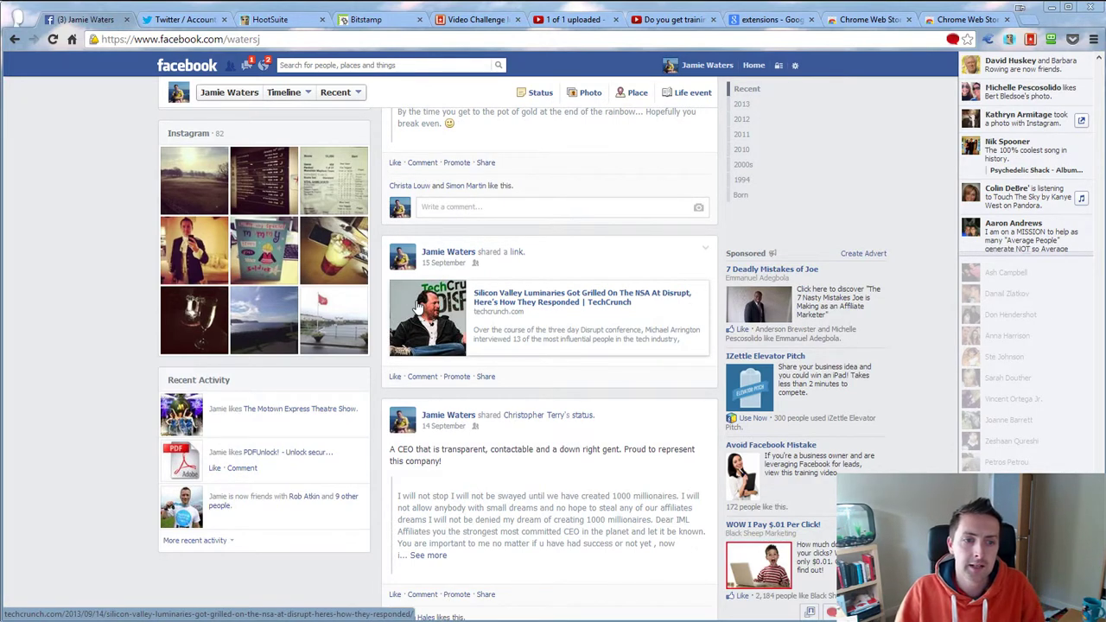
pyautogui.scroll(-1, 474, 331)
pyautogui.scroll(-2, 474, 331)
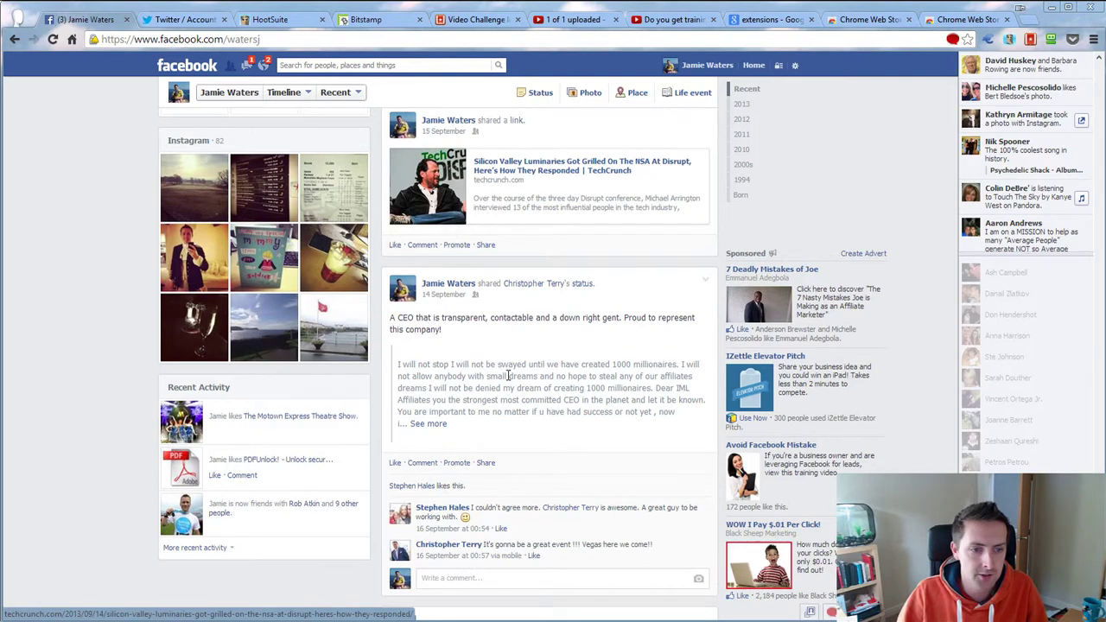
pyautogui.scroll(-5, 553, 397)
pyautogui.scroll(-5, 586, 425)
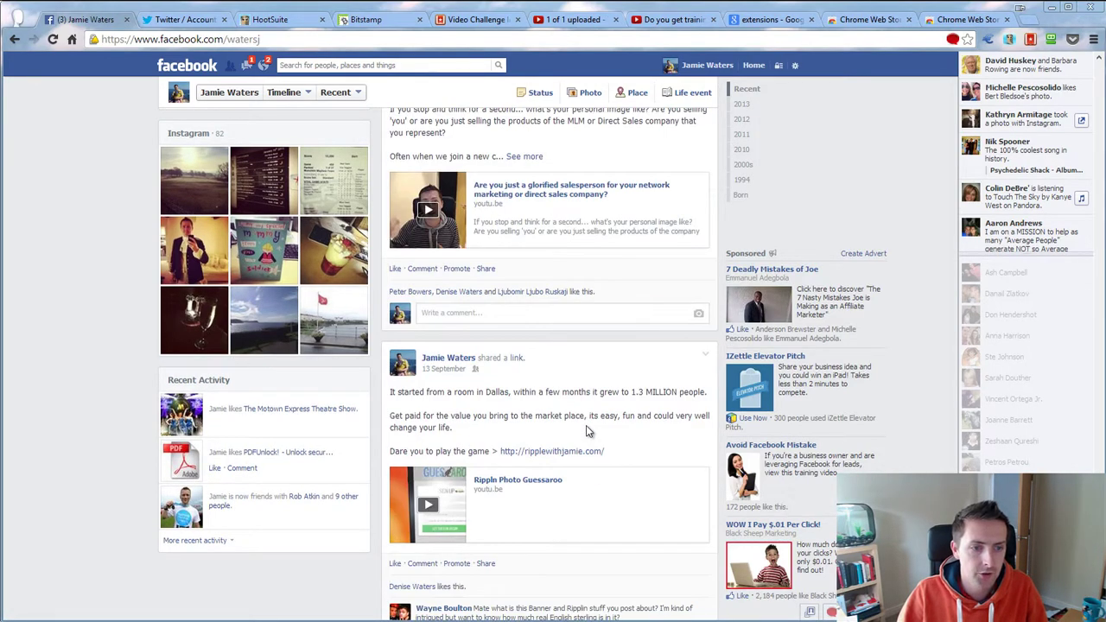
pyautogui.scroll(-2, 586, 425)
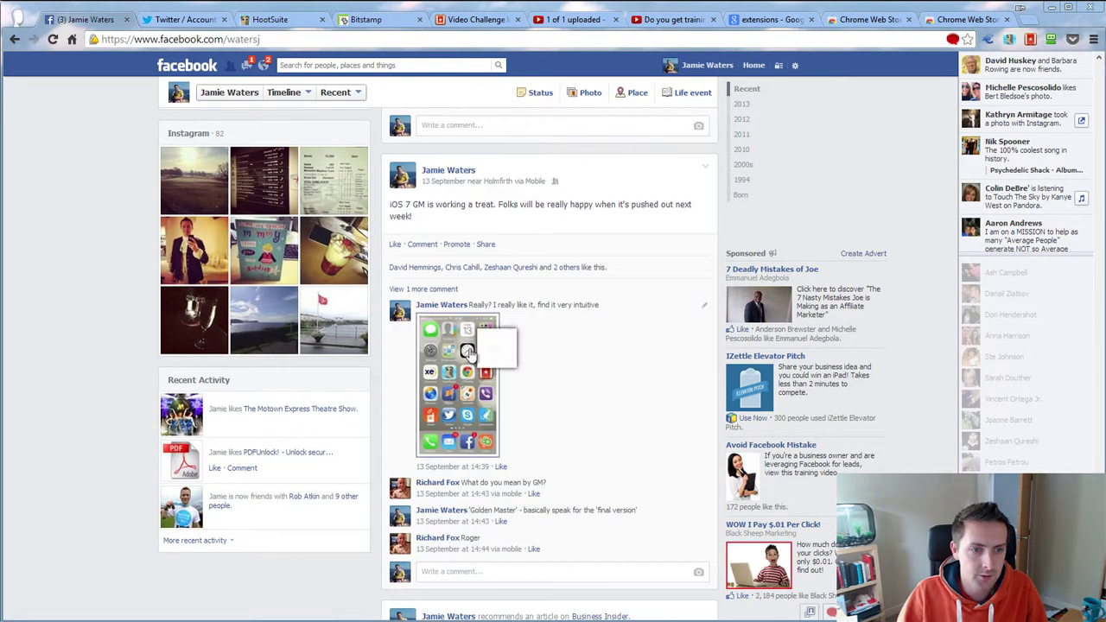
pyautogui.moveTo(468, 352)
pyautogui.scroll(-10, 618, 402)
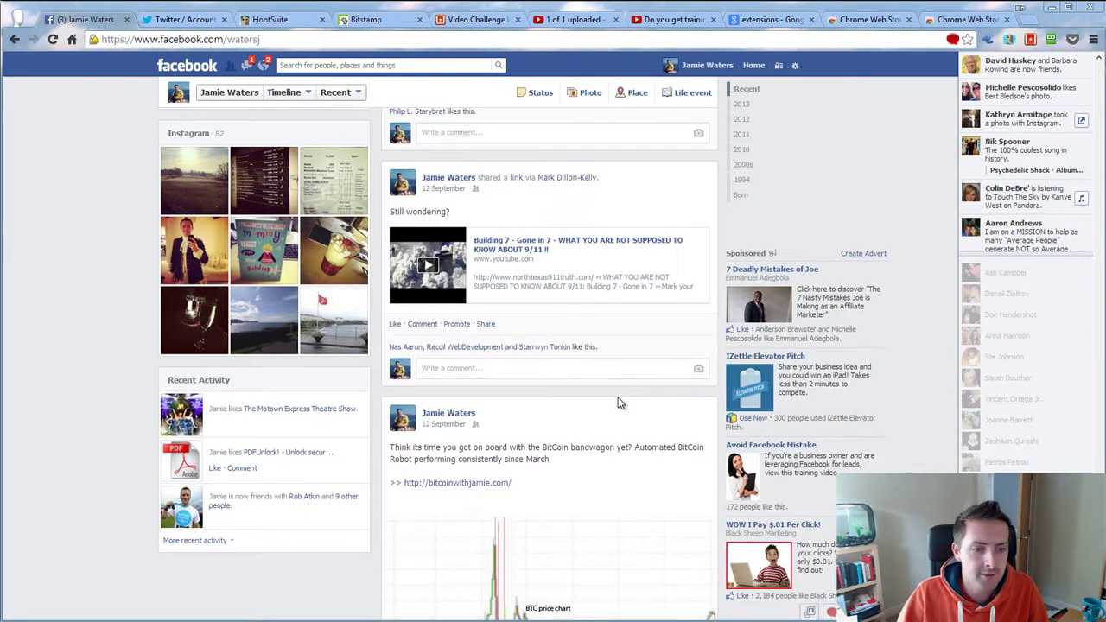
pyautogui.scroll(-3, 617, 402)
pyautogui.moveTo(582, 375)
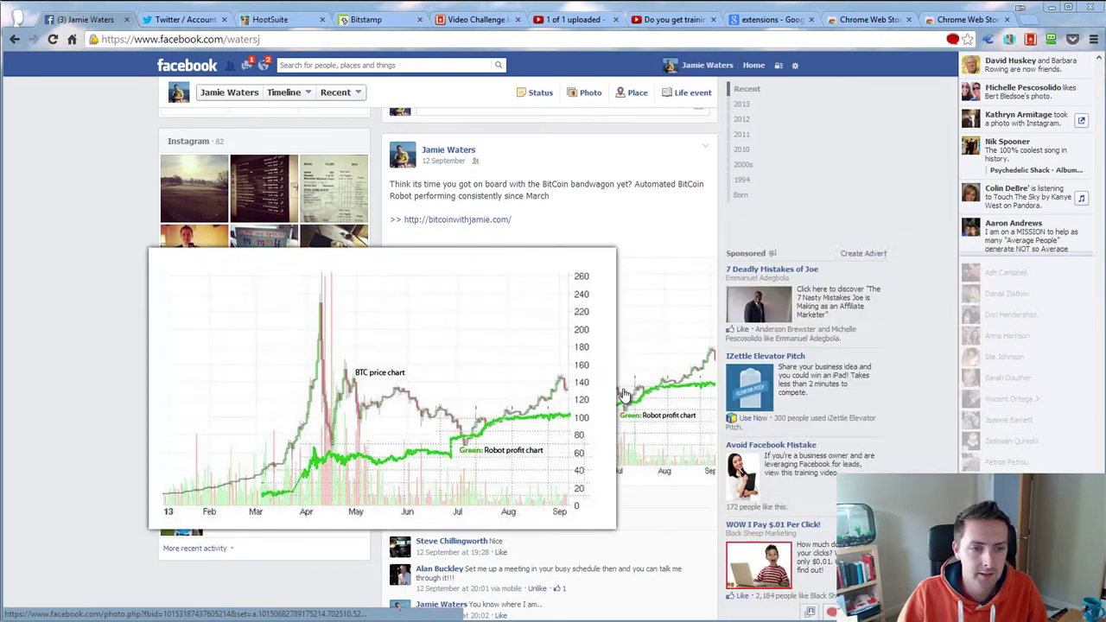
pyautogui.scroll(-15, 643, 448)
pyautogui.scroll(15, 643, 448)
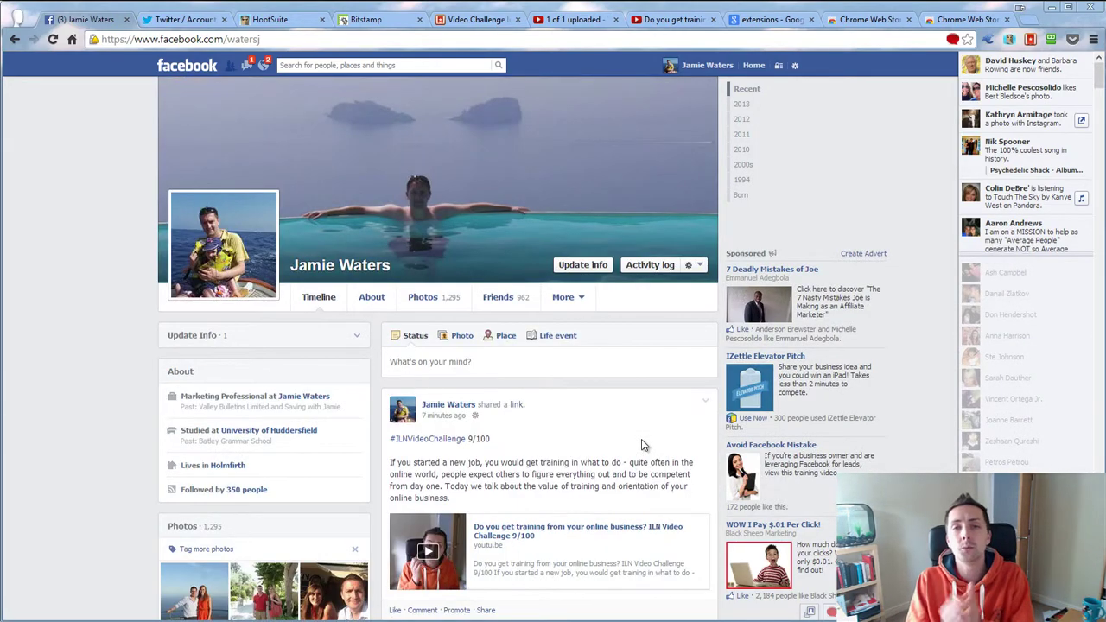